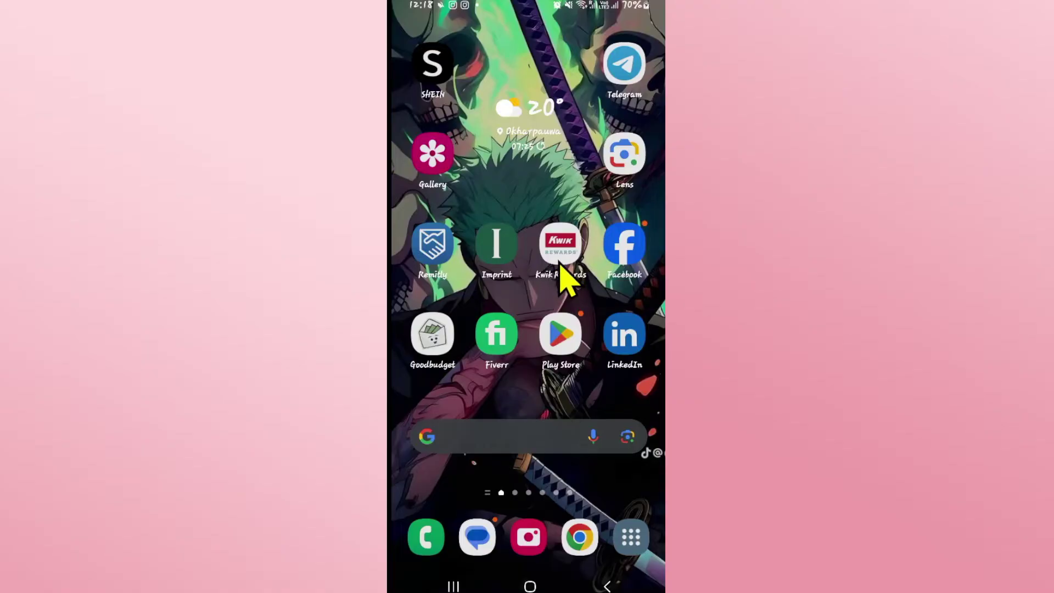
Rerun the 'kwik trip' Play Store search, then launch Kwik Rewards from the home screen
left_click(561, 337)
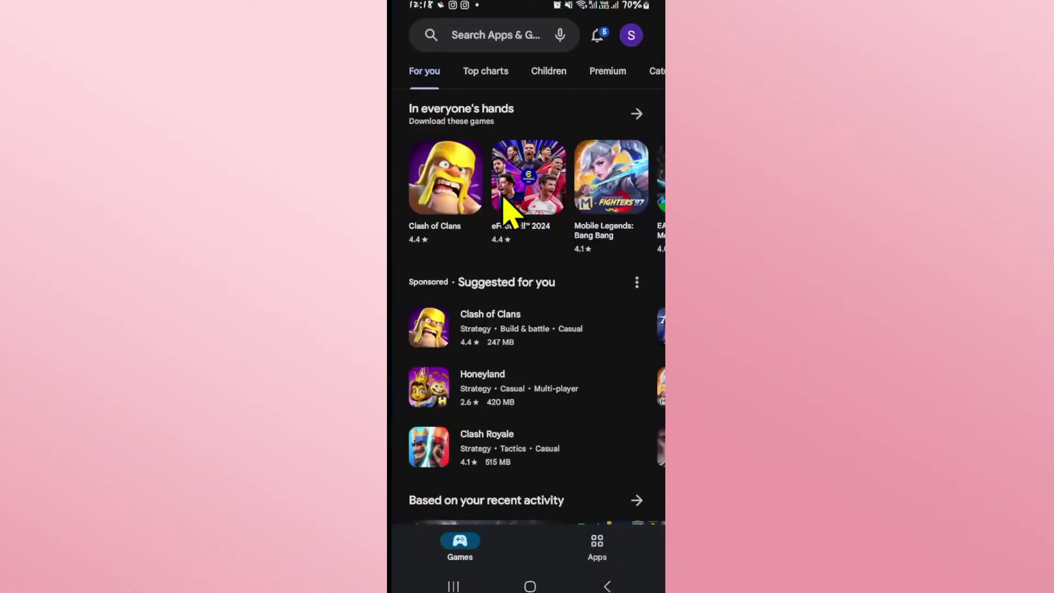
left_click(474, 37)
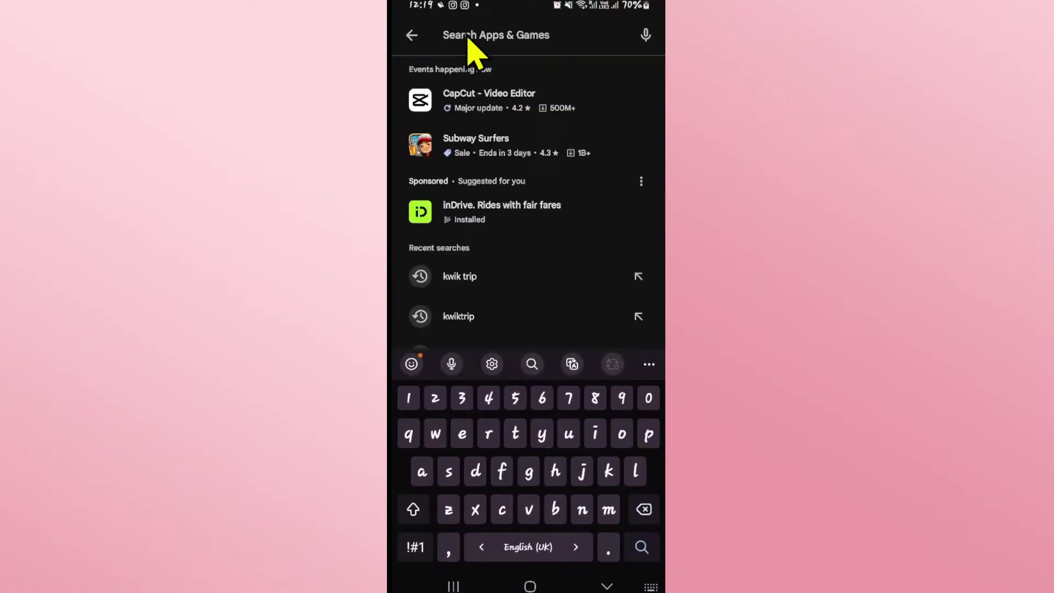
left_click(494, 277)
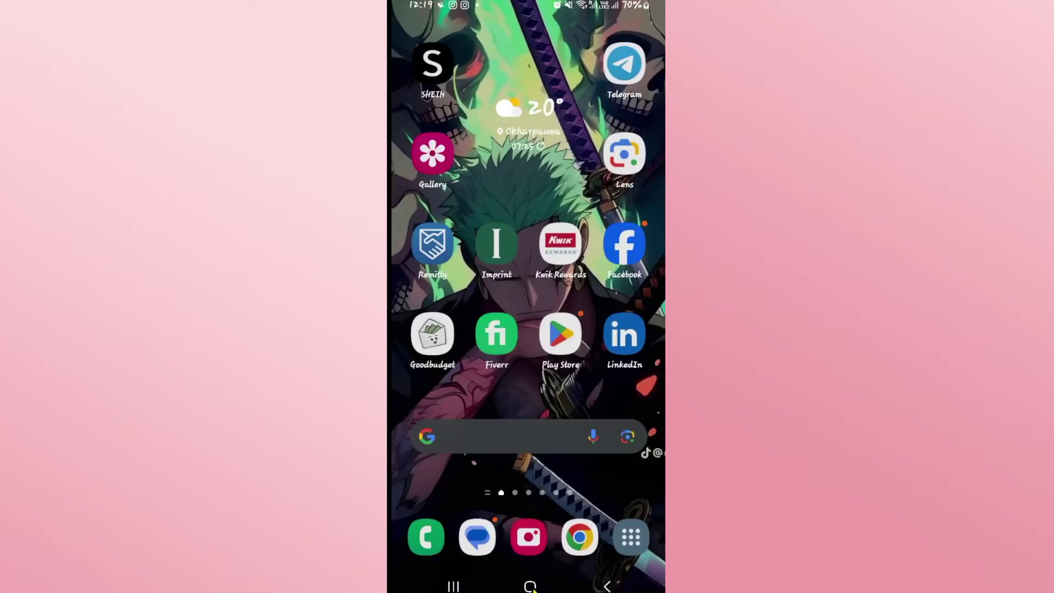
left_click(550, 276)
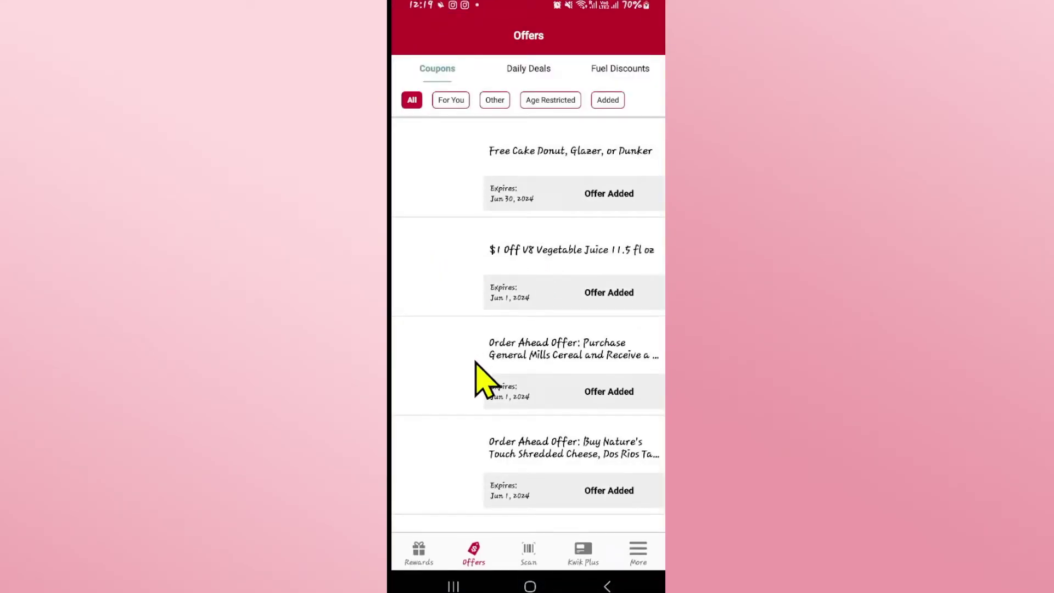
View Rewards fuel discounts, the Scan barcode and Kwik Rewards Plus cards, then go Home
left_click(418, 553)
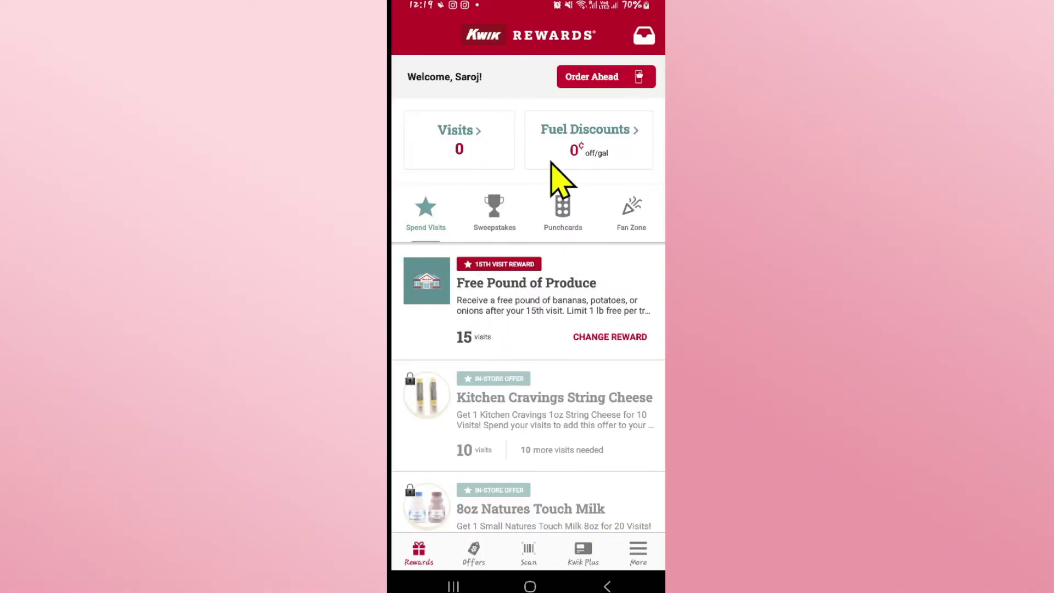
left_click(599, 147)
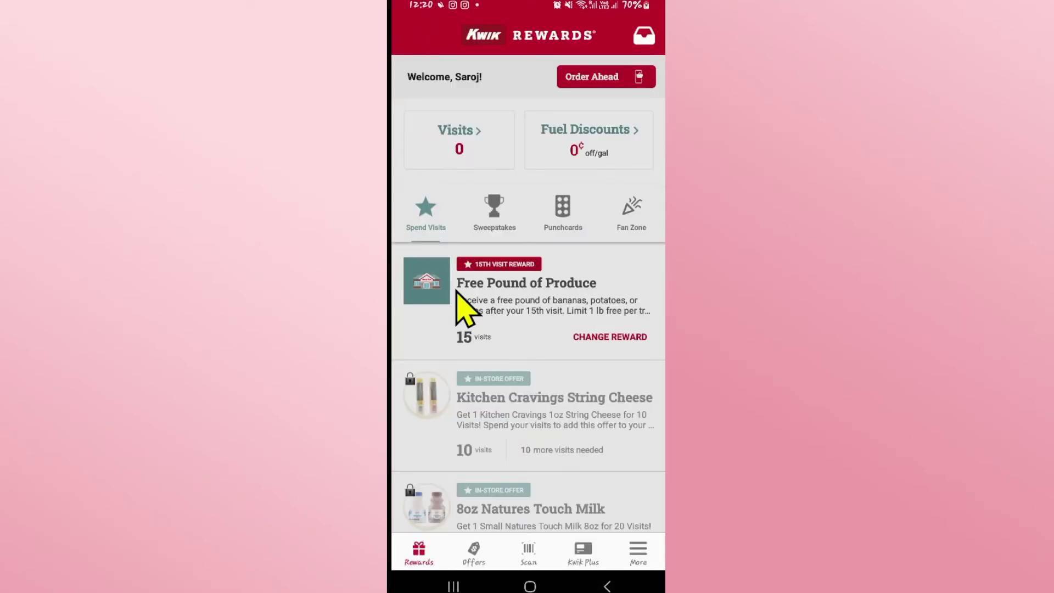
scroll(470, 202, "down", 5)
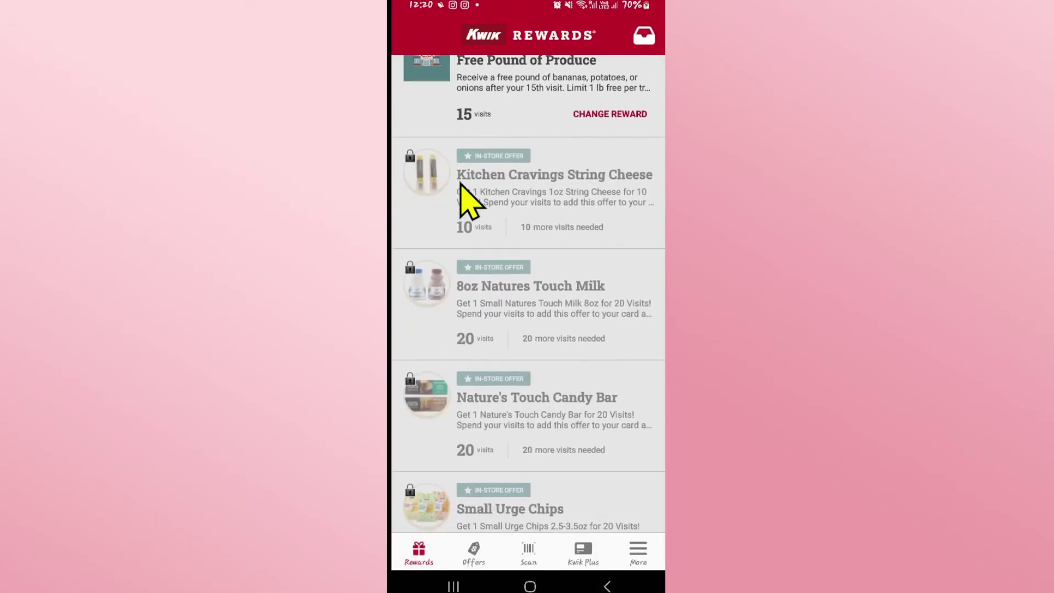
scroll(510, 462, "down", 5)
scroll(591, 338, "down", 2)
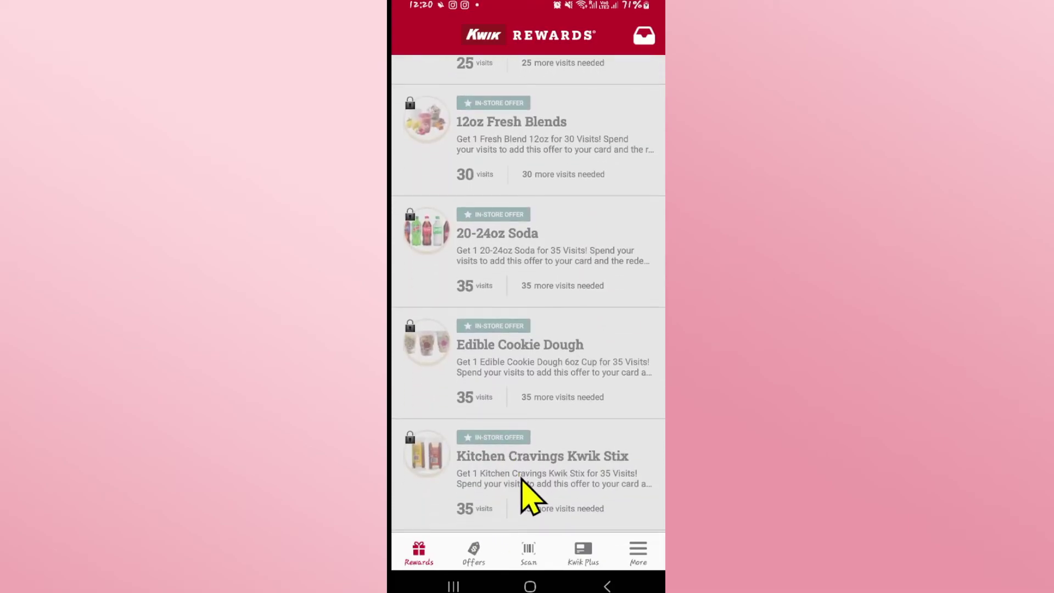
left_click(529, 553)
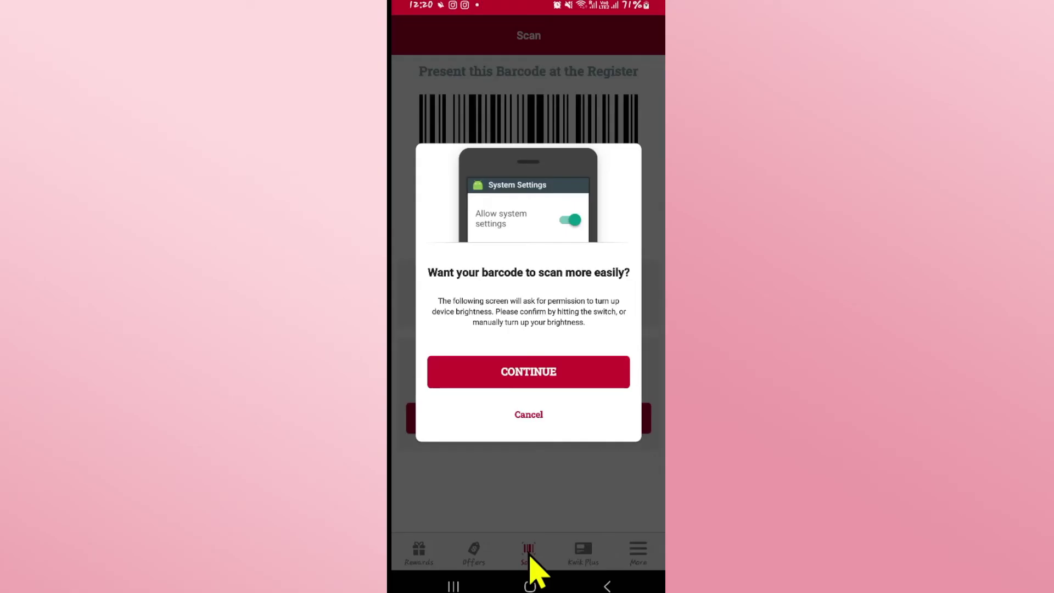
left_click(528, 415)
left_click(527, 419)
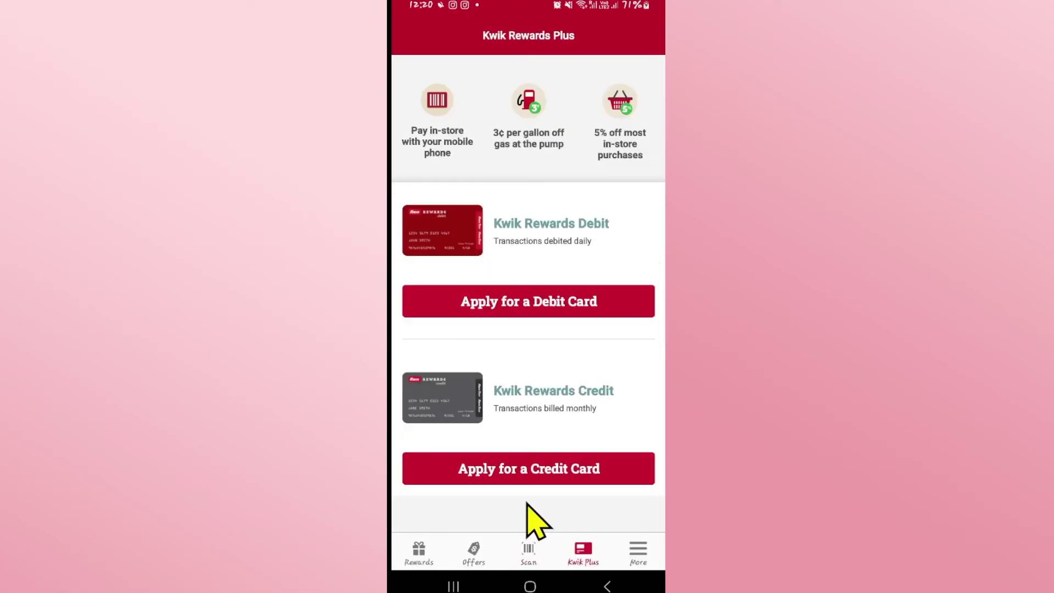
left_click(530, 586)
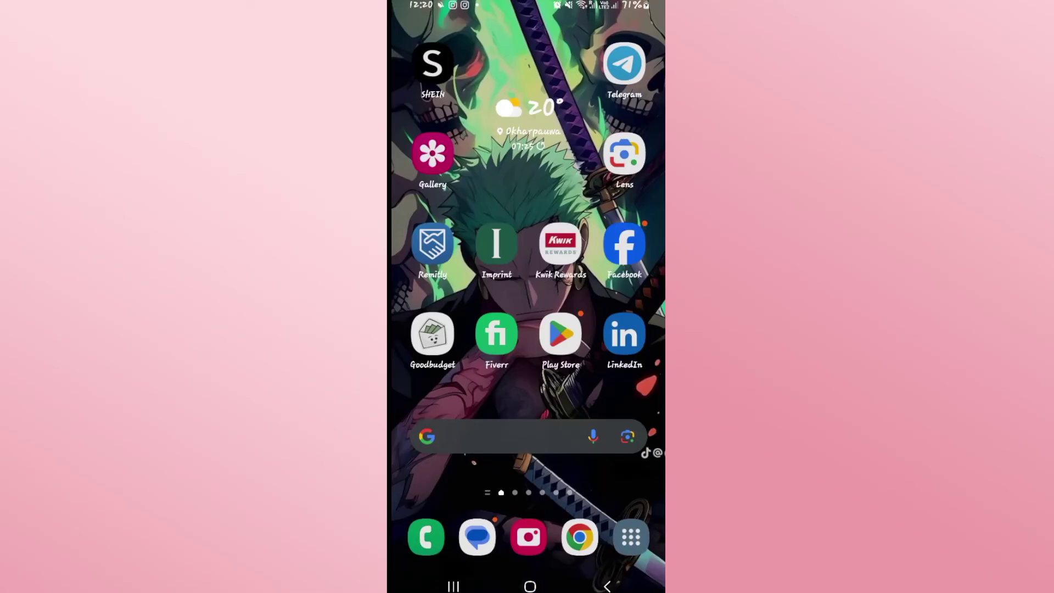